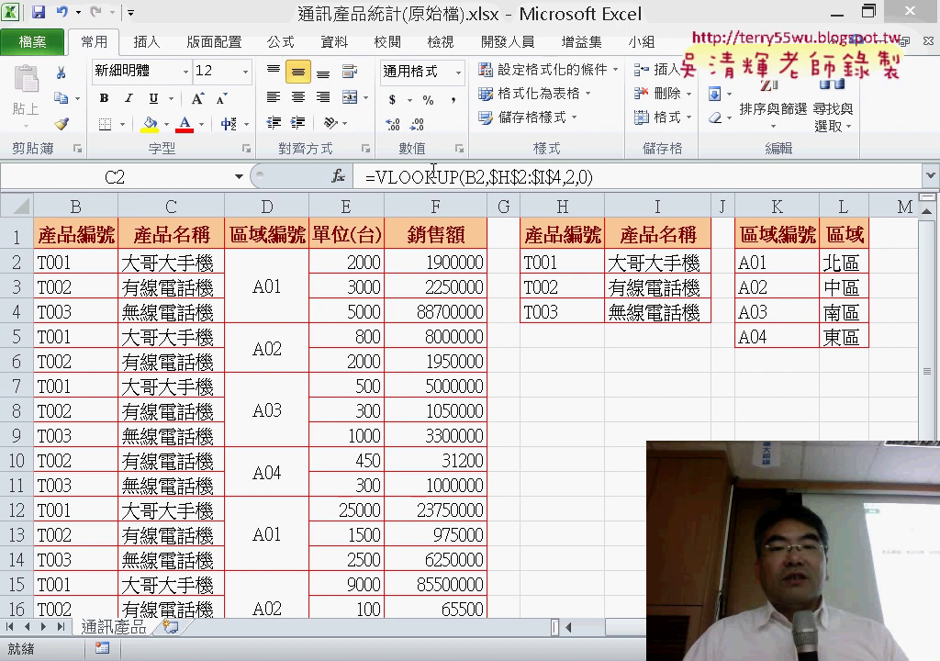
# Inspect the VLOOKUP formula arguments in C2, then close them unchanged.
pyautogui.click(339, 176)
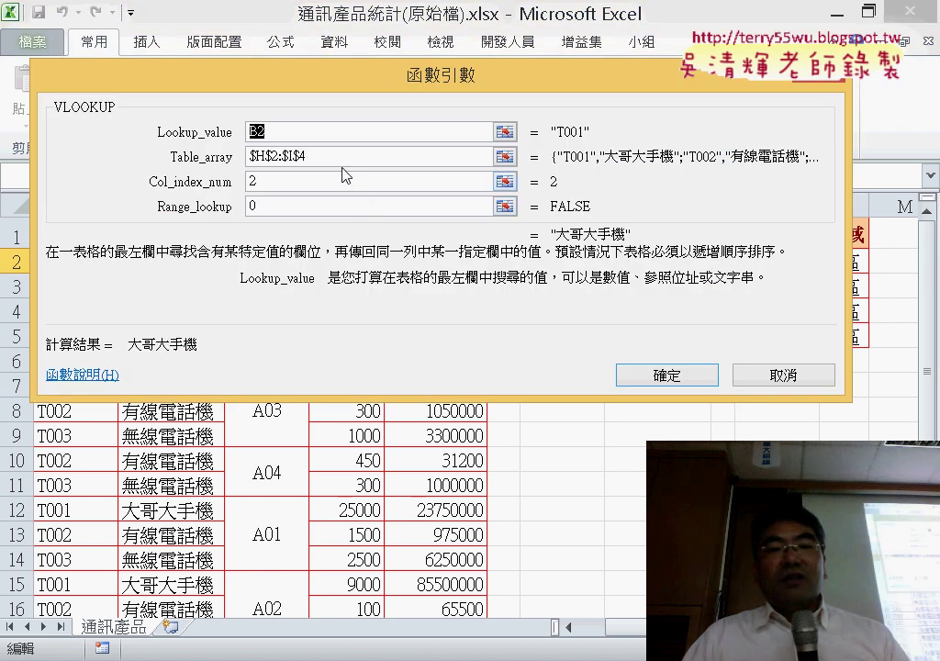
pyautogui.click(343, 167)
pyautogui.click(230, 157)
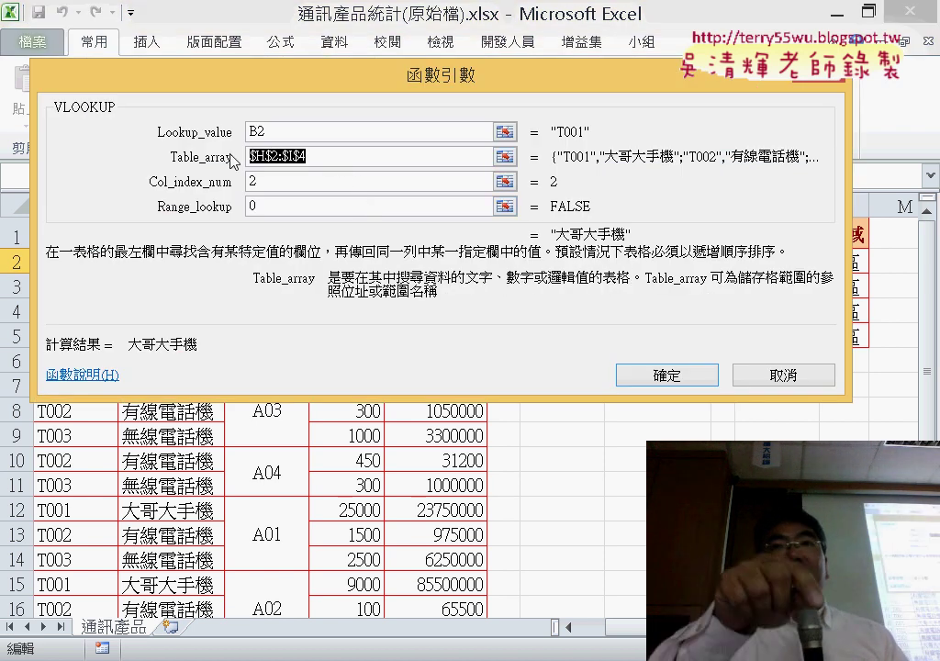
pyautogui.click(779, 377)
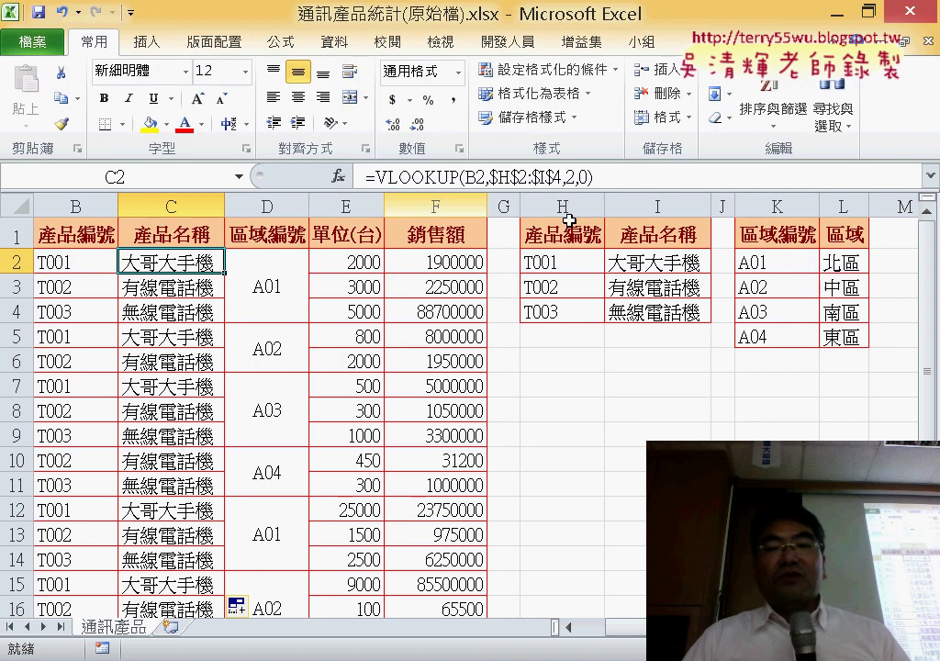
# Insert a blank column before the 單位(台) column.
pyautogui.click(347, 205)
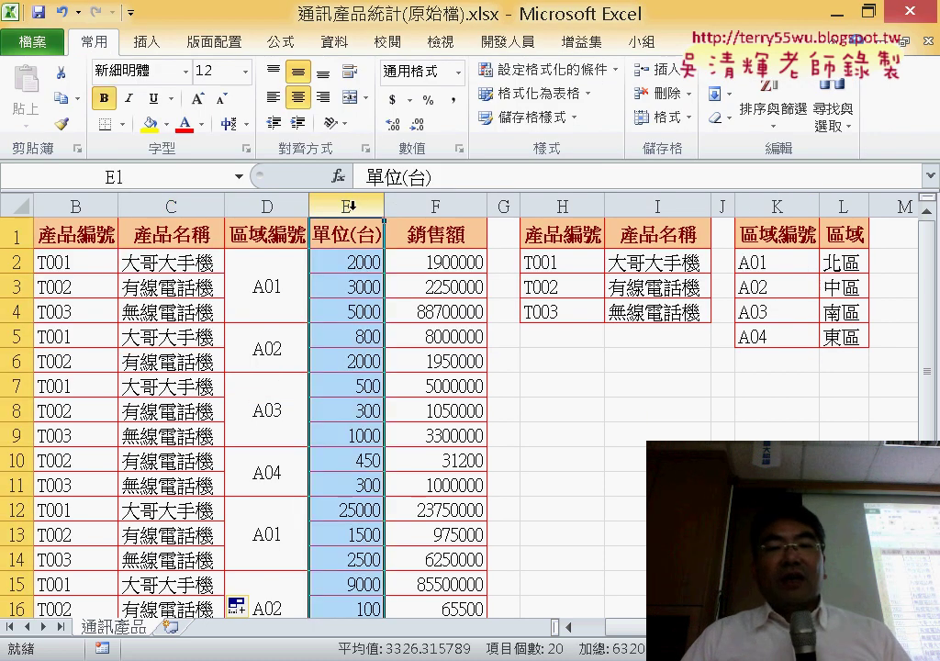
pyautogui.rightClick(348, 207)
pyautogui.click(409, 357)
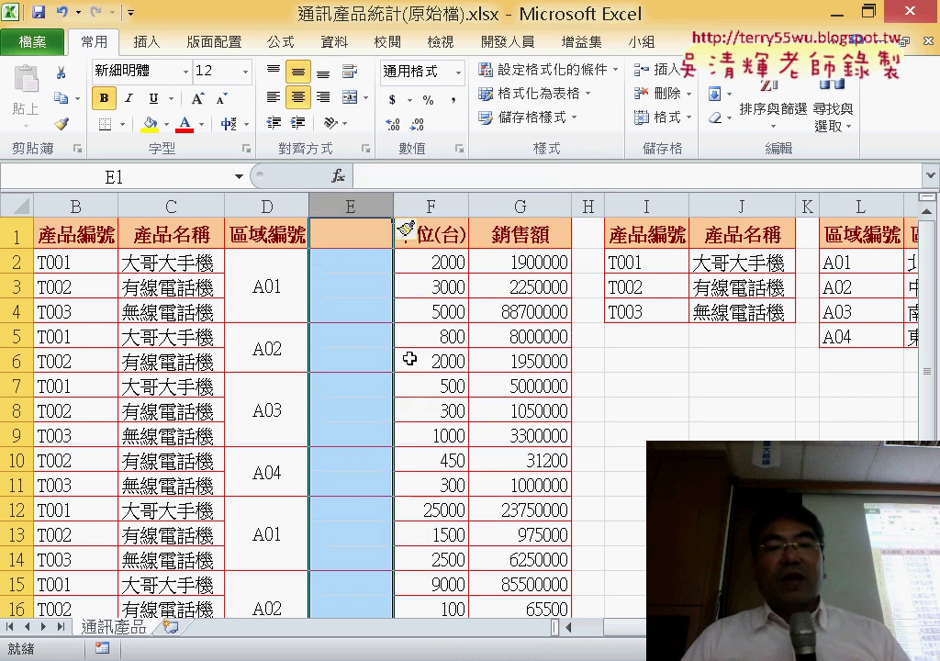
# Copy the 區域 header from M1 into the new column's header cell E1.
pyautogui.click(910, 234)
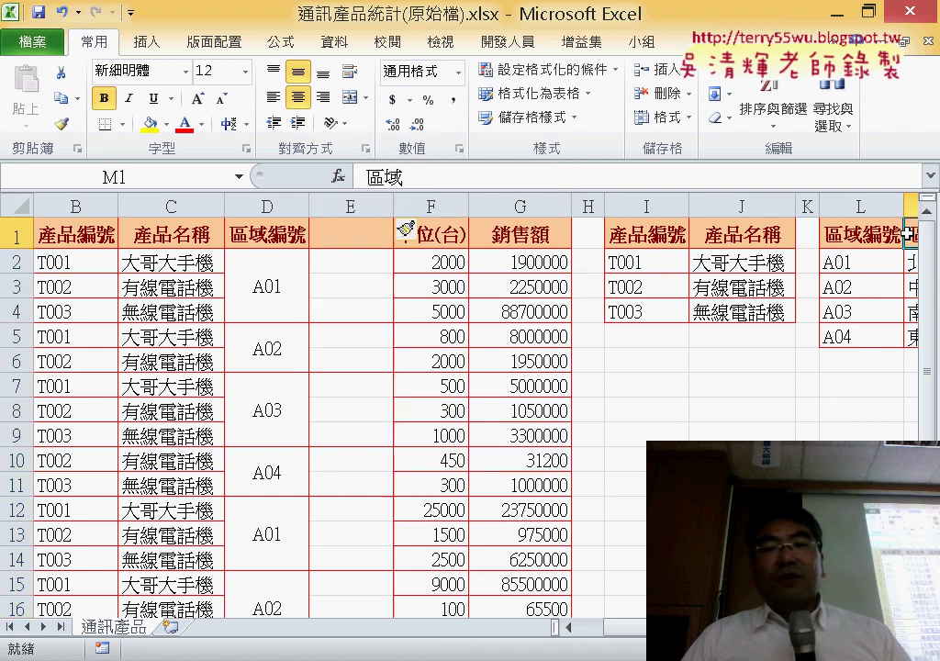
pyautogui.hotkey('ctrl', 'c')
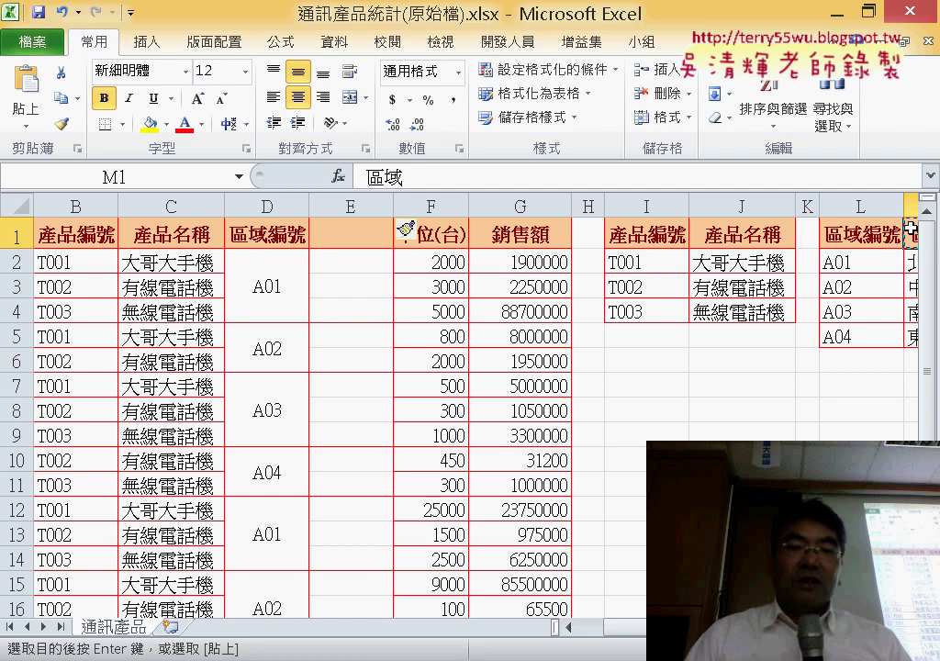
pyautogui.click(346, 240)
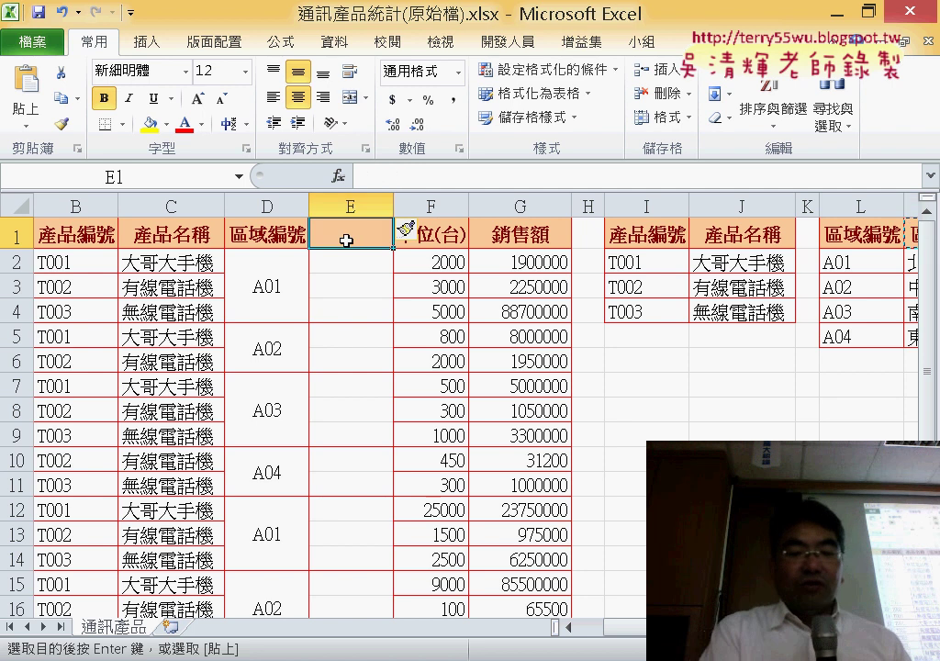
pyautogui.hotkey('ctrl', 'v')
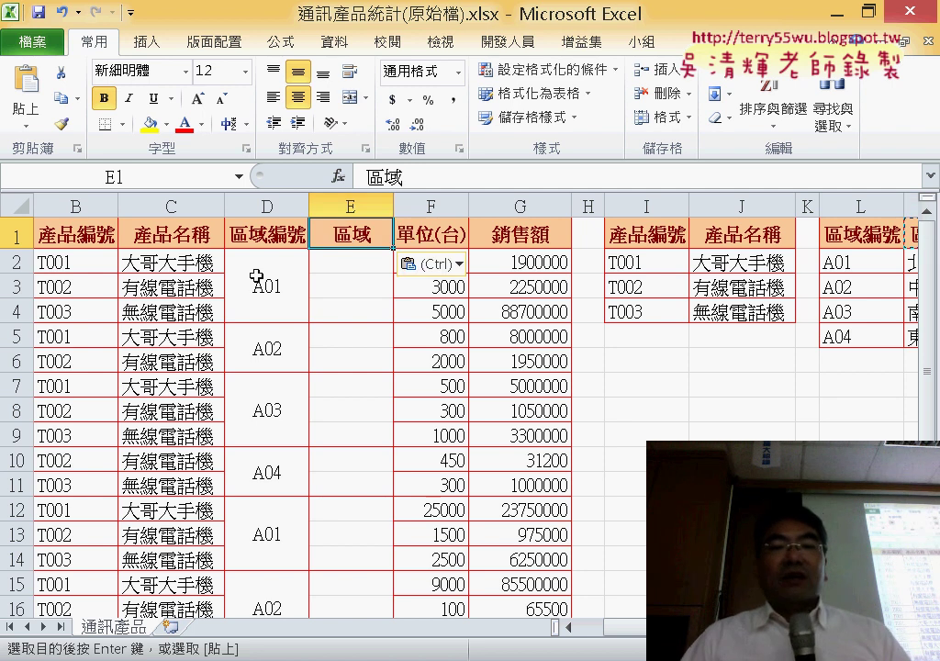
pyautogui.click(267, 273)
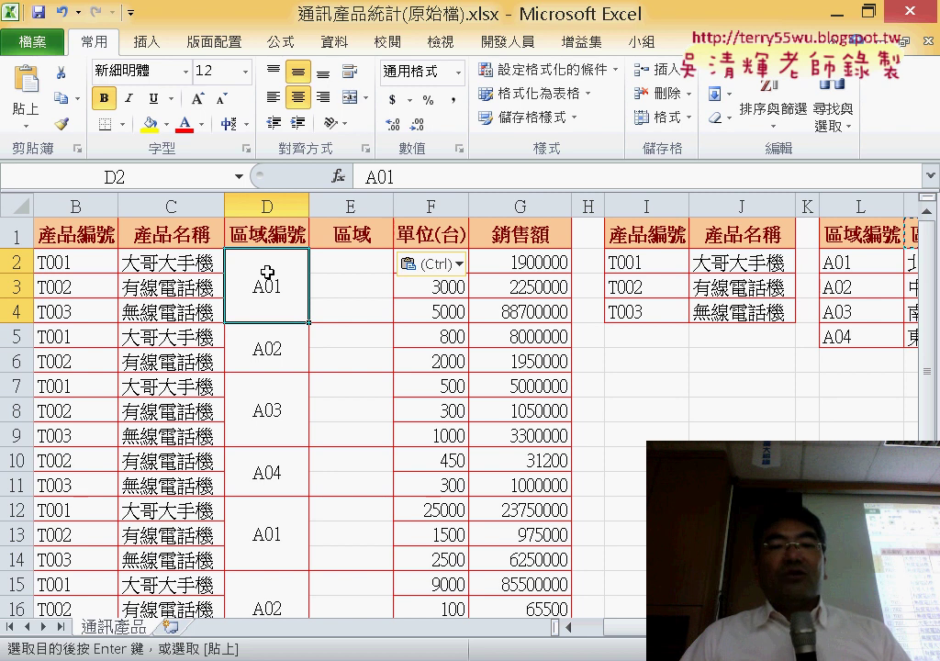
pyautogui.click(340, 262)
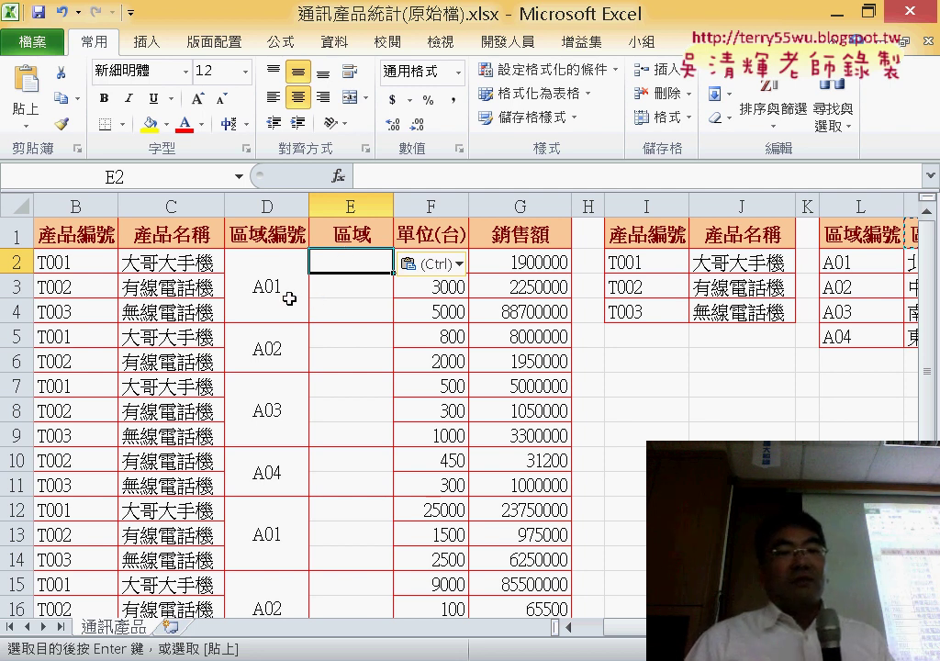
pyautogui.click(287, 298)
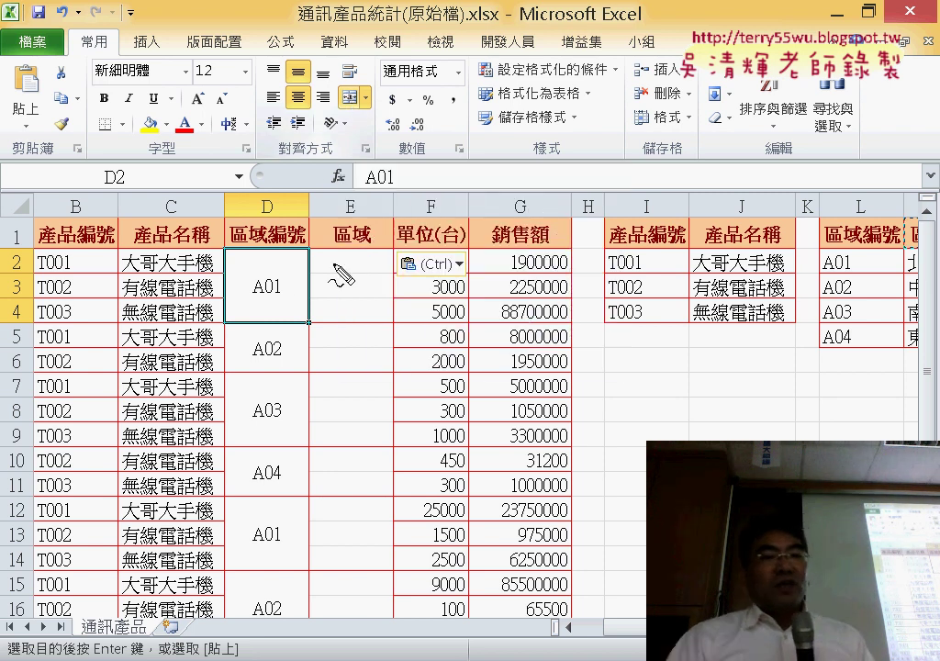
pyautogui.moveTo(280, 329)
pyautogui.mouseDown()
pyautogui.moveTo(230, 294)
pyautogui.moveTo(301, 292)
pyautogui.moveTo(273, 323)
pyautogui.mouseUp()
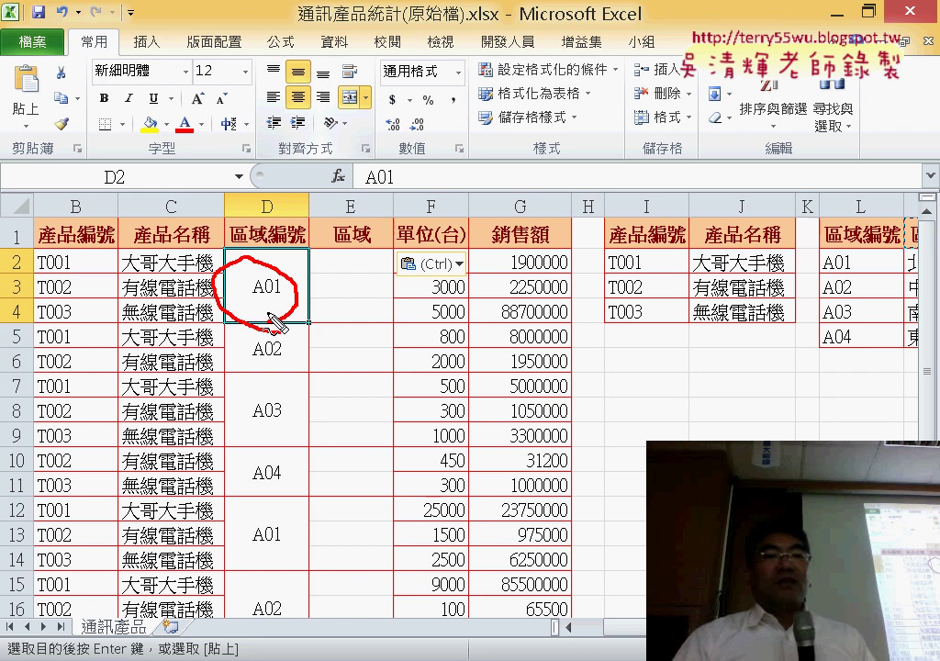
pyautogui.moveTo(315, 223)
pyautogui.mouseDown()
pyautogui.moveTo(353, 108)
pyautogui.moveTo(358, 120)
pyautogui.mouseUp()
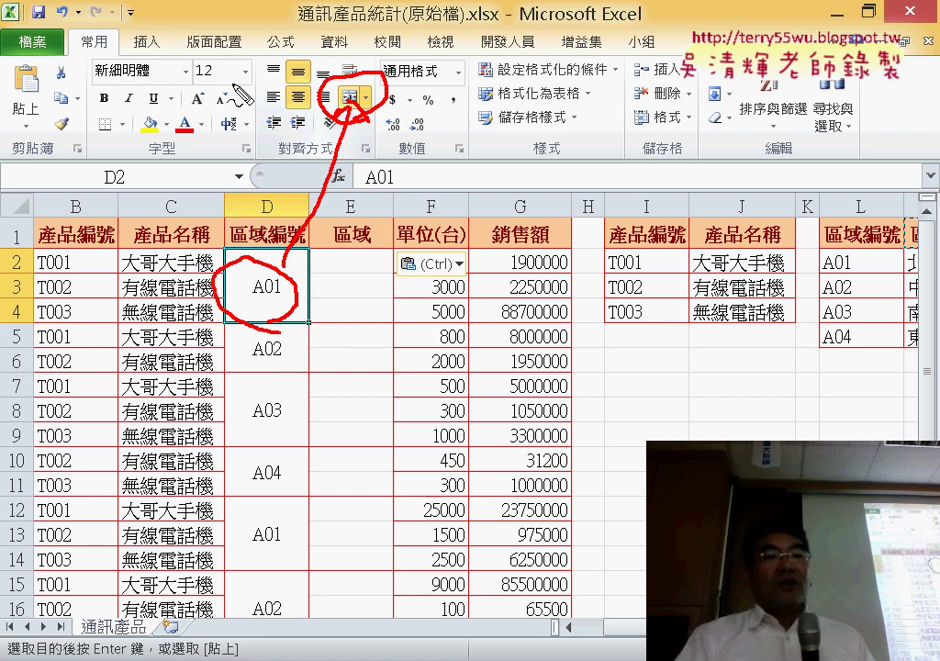
pyautogui.press('Escape')
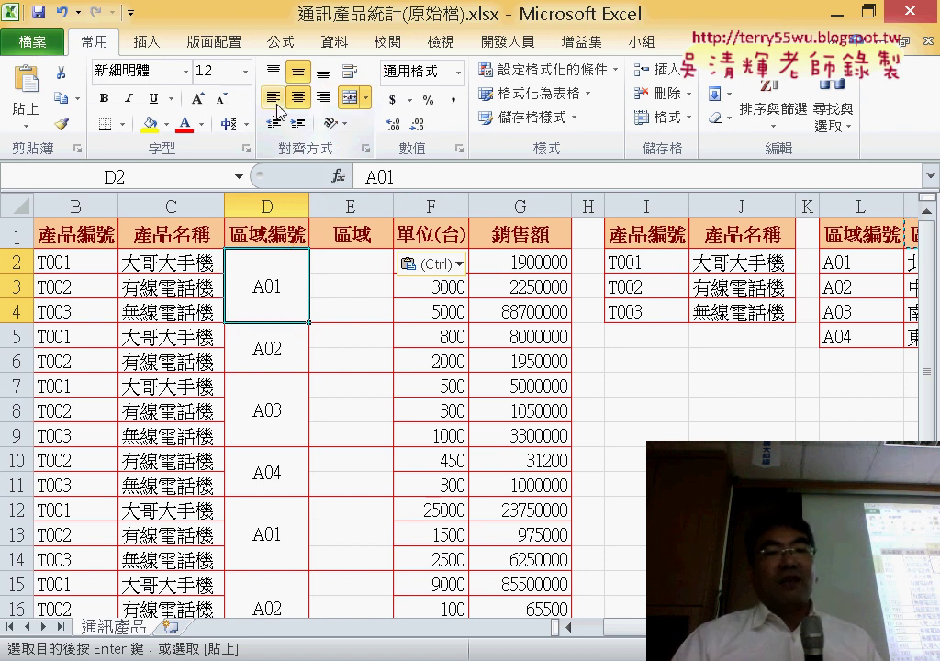
pyautogui.click(349, 97)
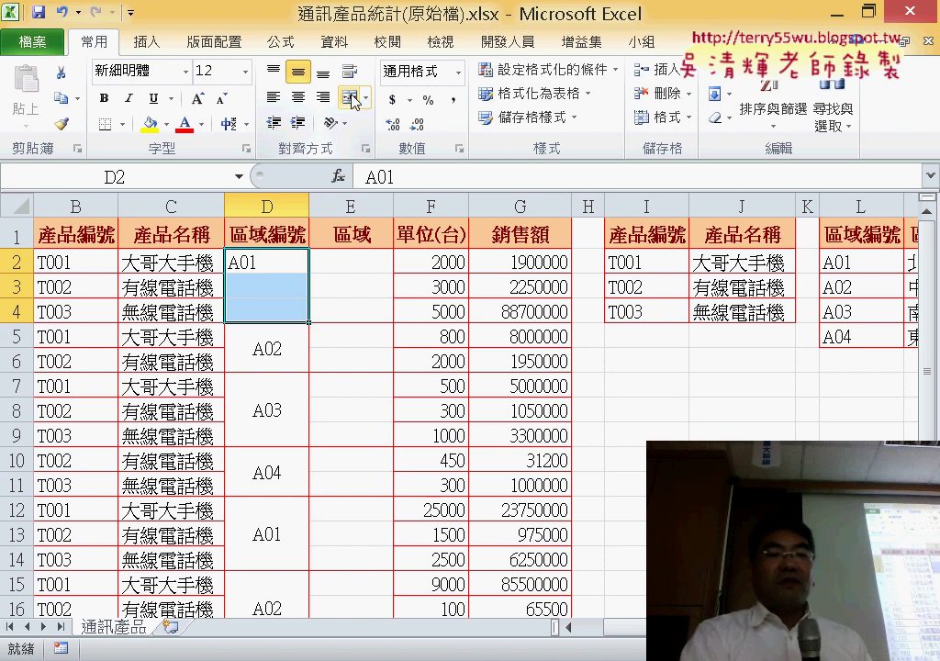
pyautogui.click(350, 97)
pyautogui.hotkey('ctrl', 'c')
pyautogui.scroll(-1, 275, 309)
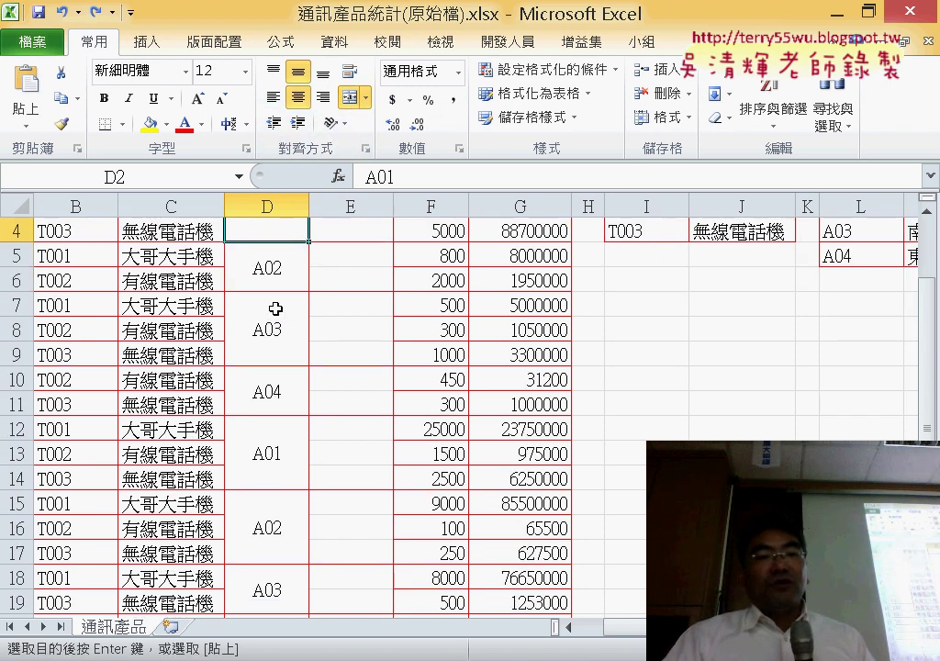
pyautogui.scroll(-2, 276, 308)
pyautogui.scroll(3, 279, 331)
pyautogui.scroll(-2, 268, 298)
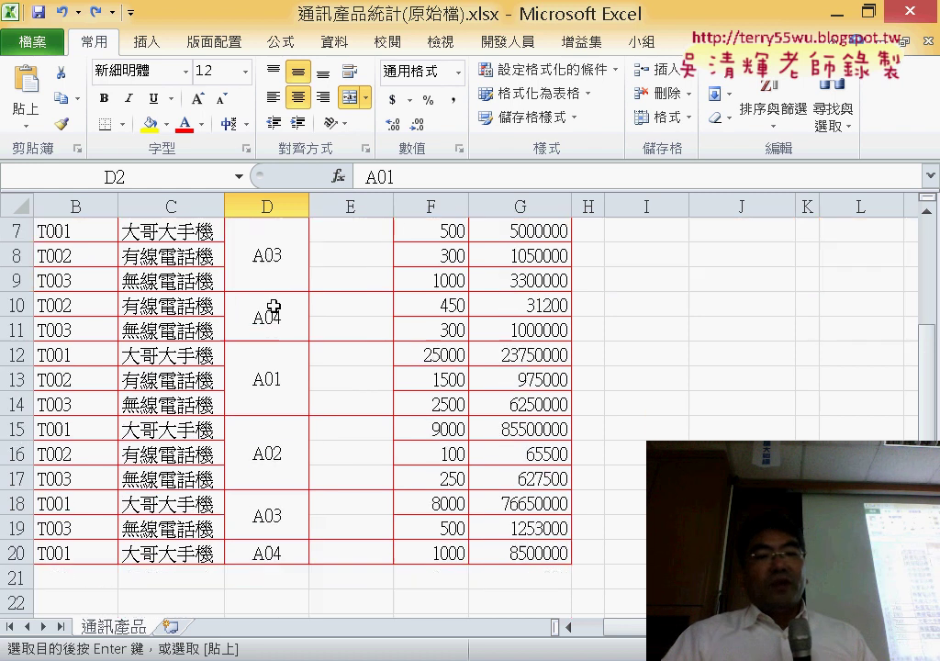
pyautogui.scroll(2, 270, 303)
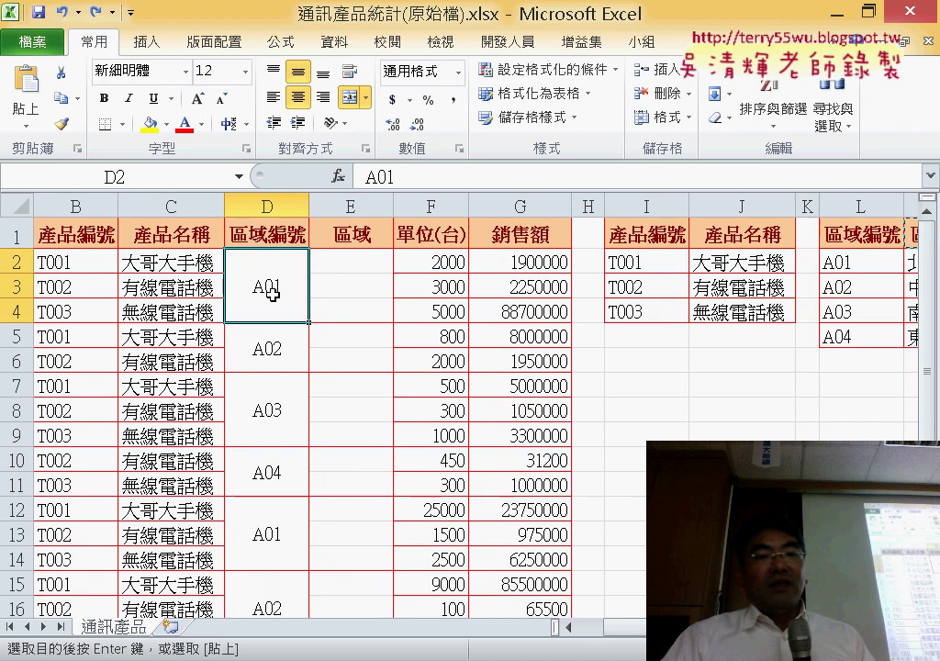
pyautogui.scroll(-3, 281, 279)
pyautogui.scroll(-1, 287, 292)
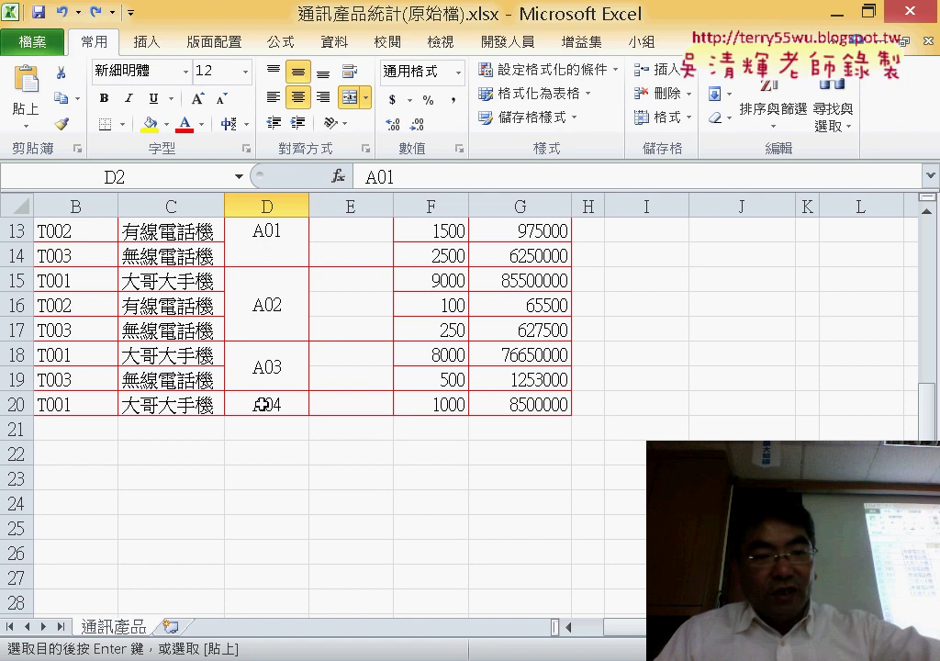
# Select the merged 區域編號 region codes in column D from D2 through D20.
pyautogui.keyDown('shift'); pyautogui.click(263, 403); pyautogui.keyUp('shift')
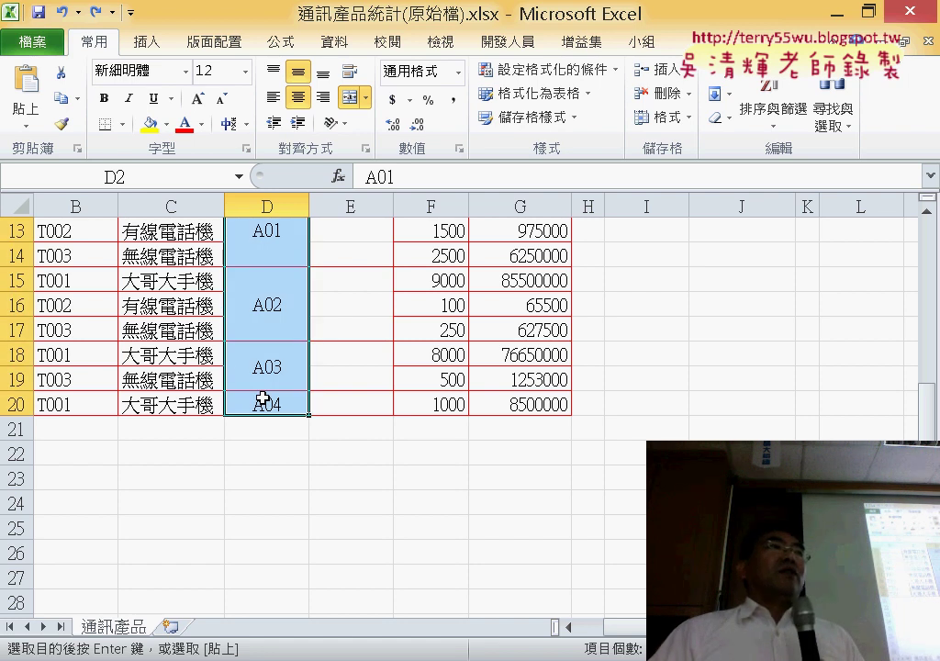
pyautogui.scroll(3, 263, 397)
pyautogui.scroll(1, 263, 397)
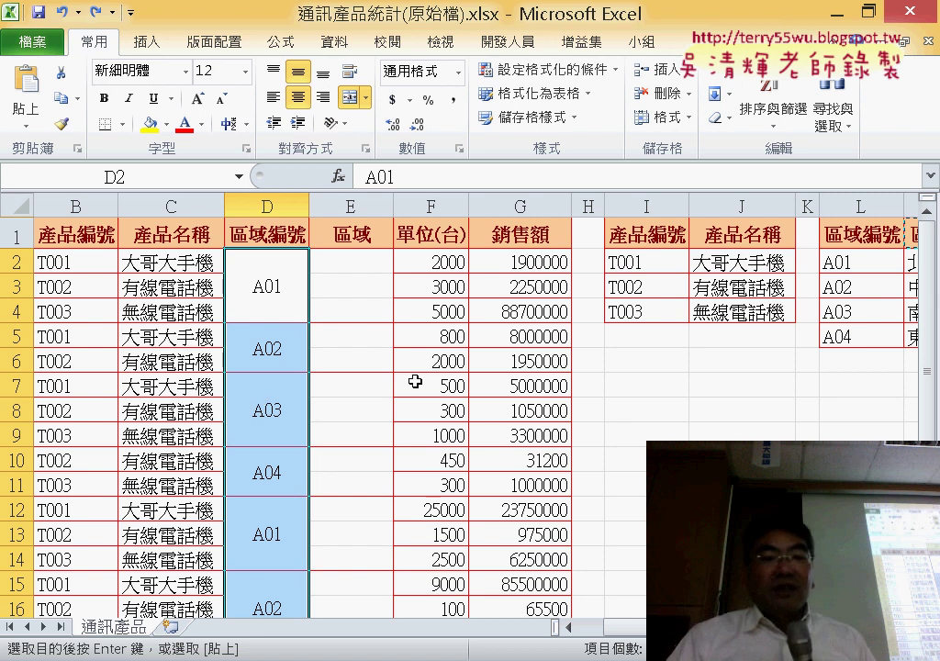
pyautogui.moveTo(292, 292); pyautogui.dragTo(310, 589)
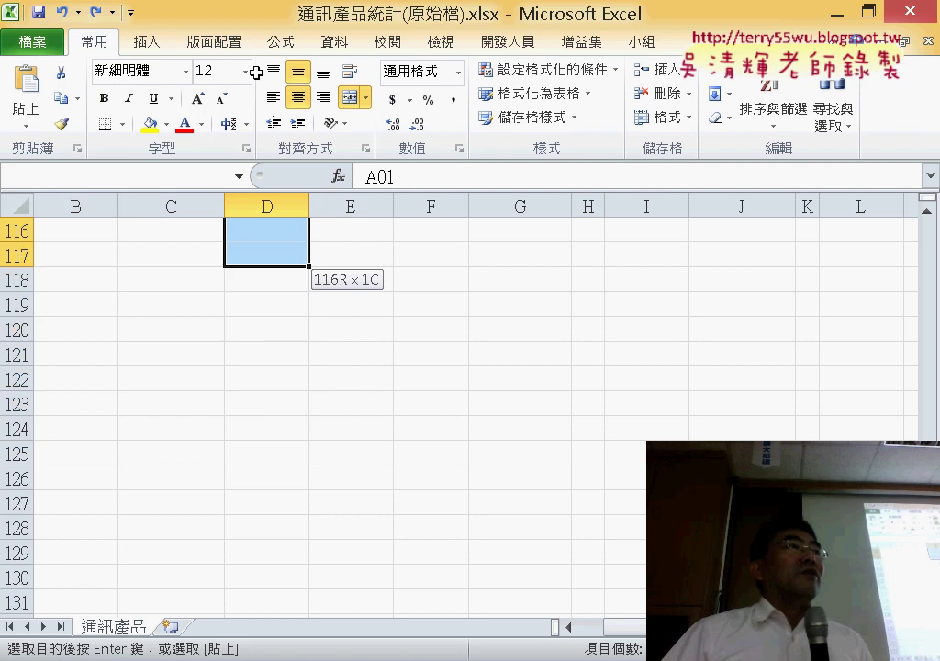
pyautogui.moveTo(309, 589)
pyautogui.mouseDown()
pyautogui.moveTo(228, 4)
pyautogui.moveTo(257, 4)
pyautogui.mouseUp()
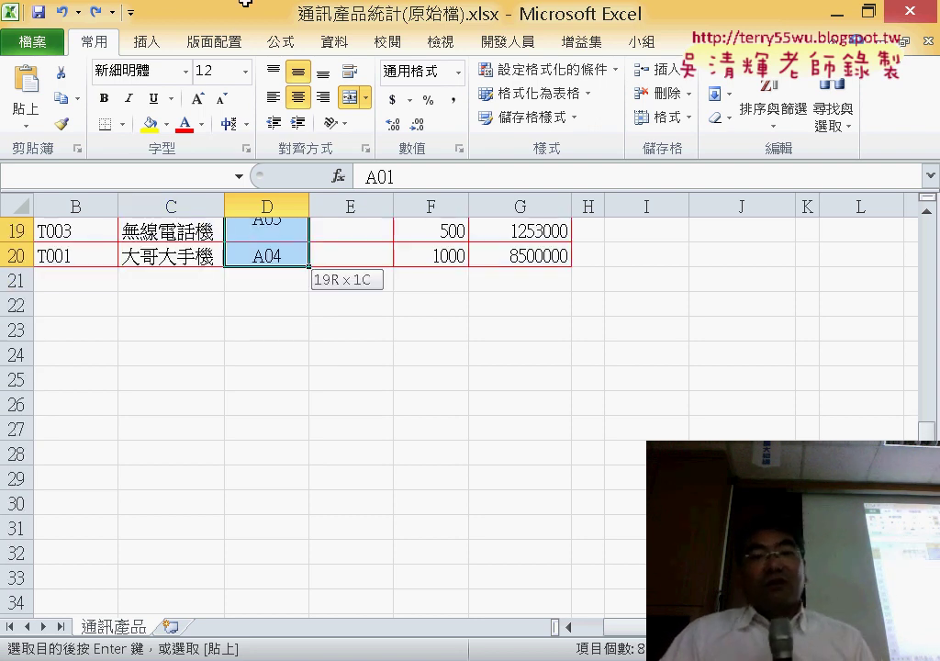
pyautogui.moveTo(256, 3)
pyautogui.mouseDown()
pyautogui.moveTo(279, 426)
pyautogui.moveTo(277, 294)
pyautogui.mouseUp()
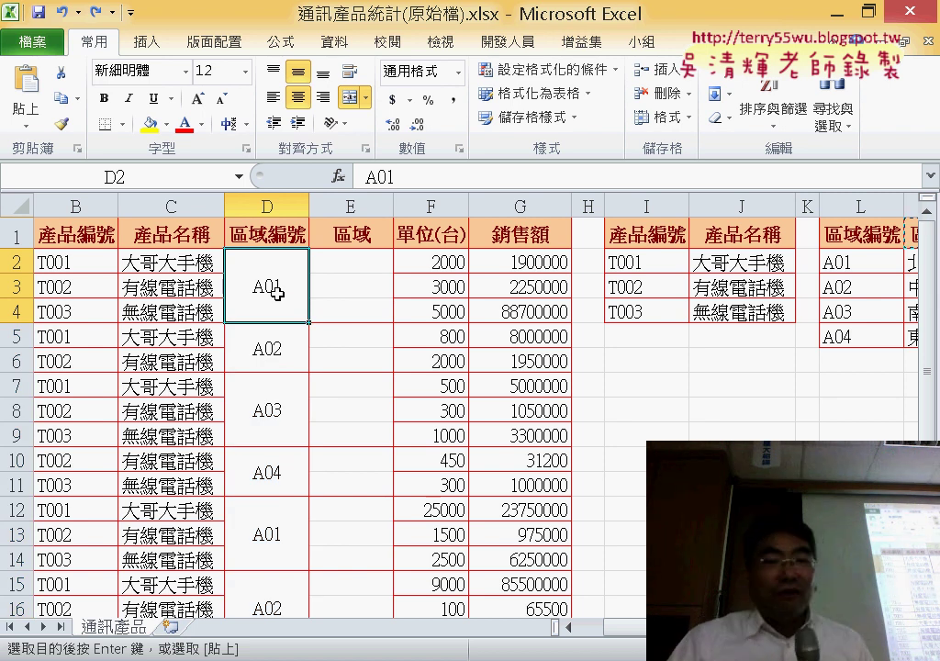
pyautogui.scroll(-2, 239, 413)
pyautogui.scroll(-2, 253, 434)
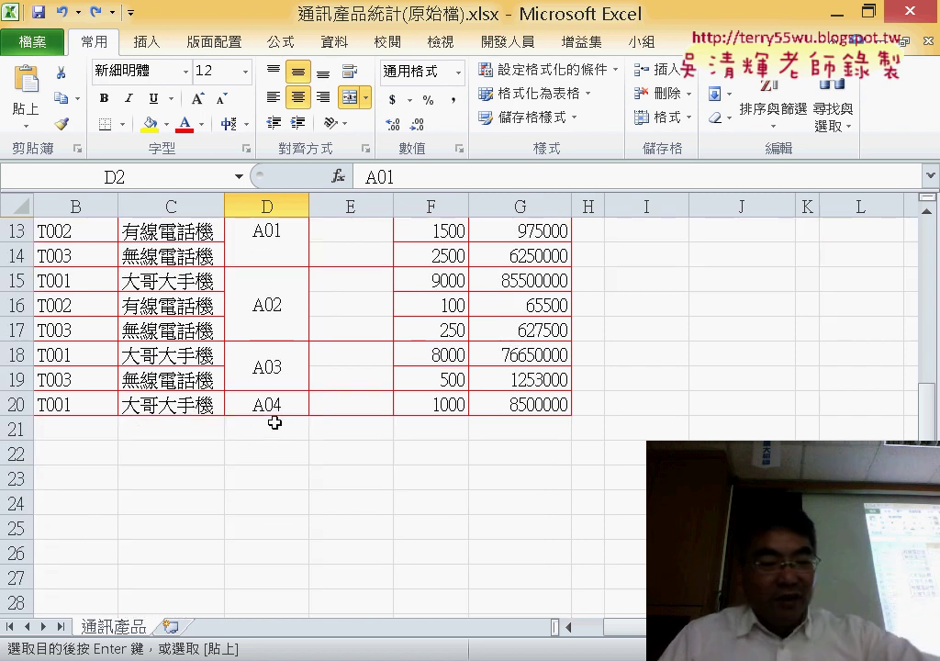
pyautogui.keyDown('shift'); pyautogui.click(276, 405); pyautogui.keyUp('shift')
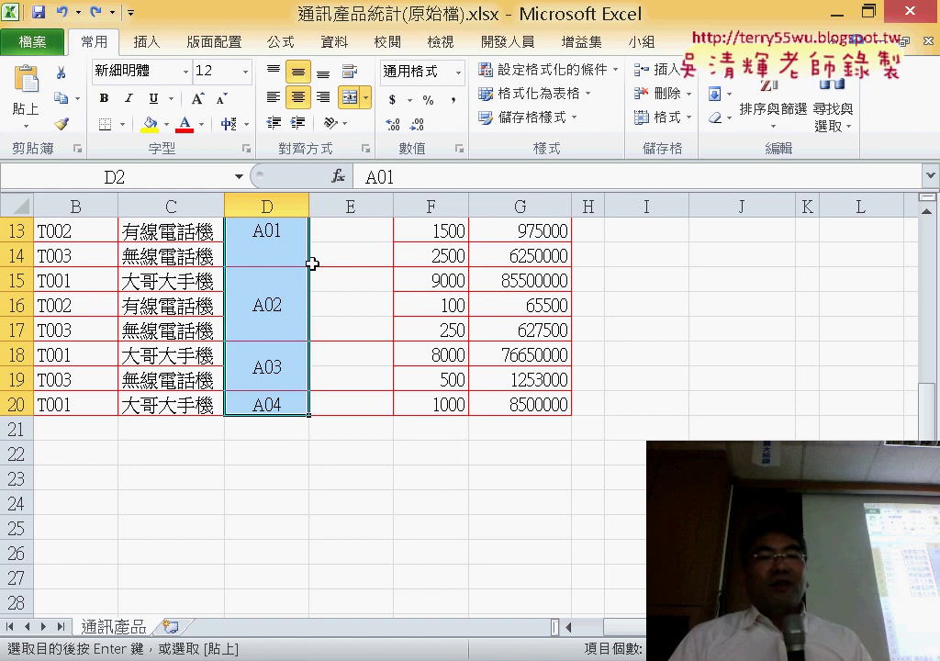
# Unmerge the D2:D20 region code cells, then select the blank cells below A01.
pyautogui.click(350, 101)
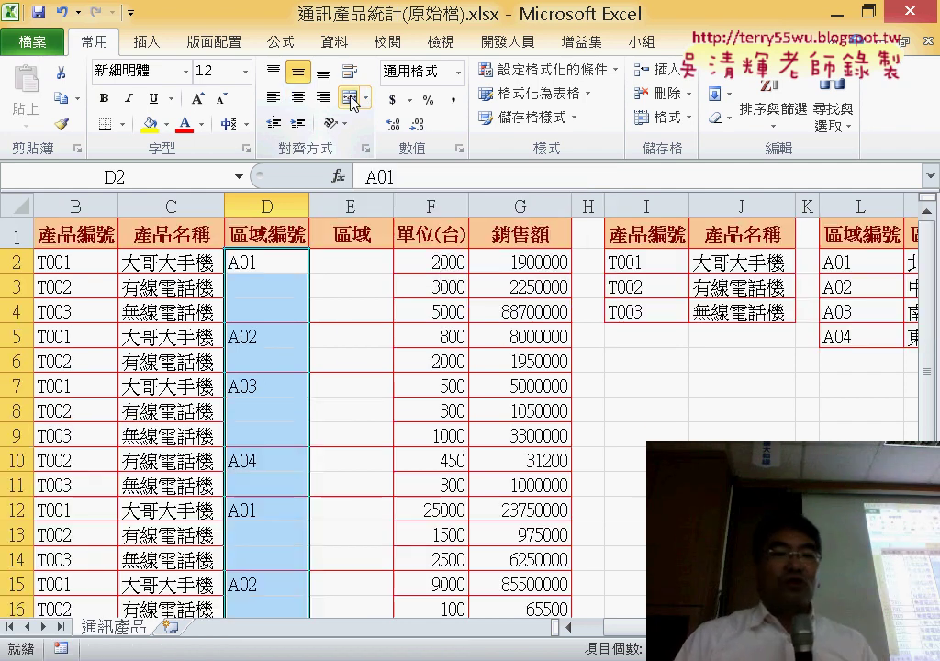
pyautogui.scroll(-2, 310, 340)
pyautogui.scroll(-1, 310, 340)
pyautogui.scroll(2, 312, 335)
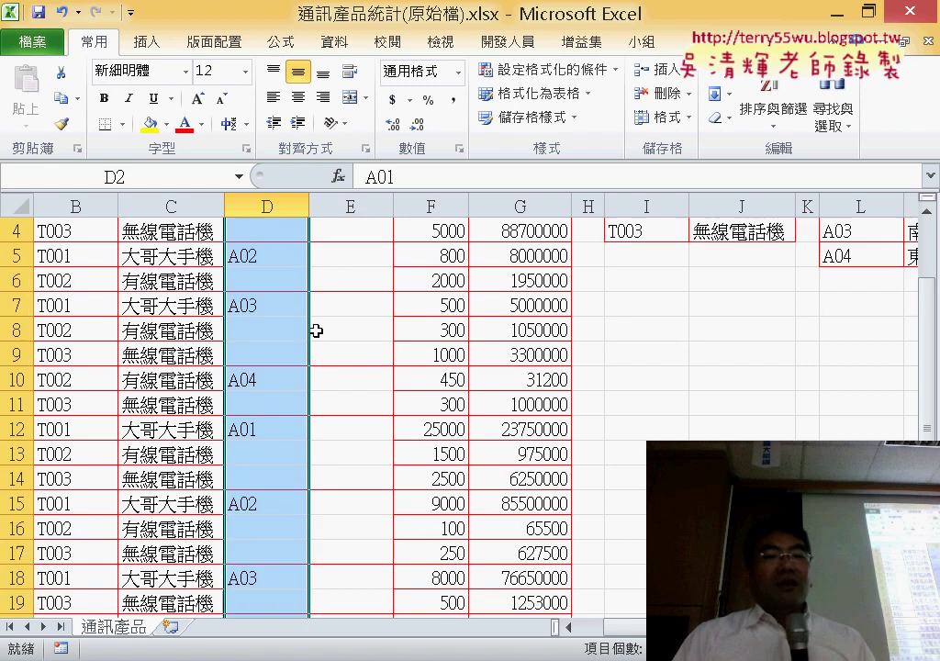
pyautogui.scroll(1, 307, 326)
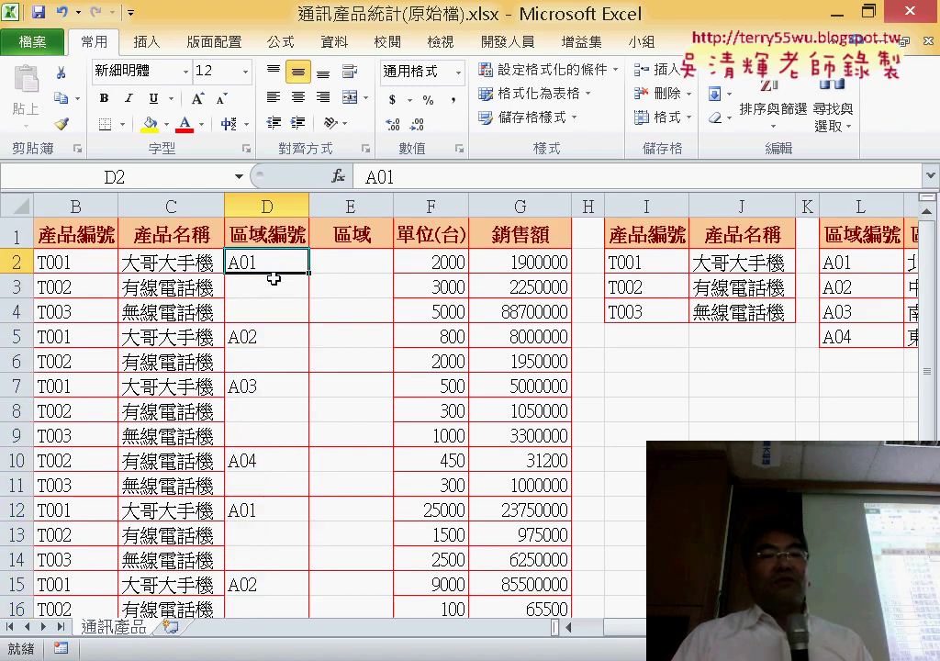
pyautogui.moveTo(273, 278); pyautogui.dragTo(264, 264)
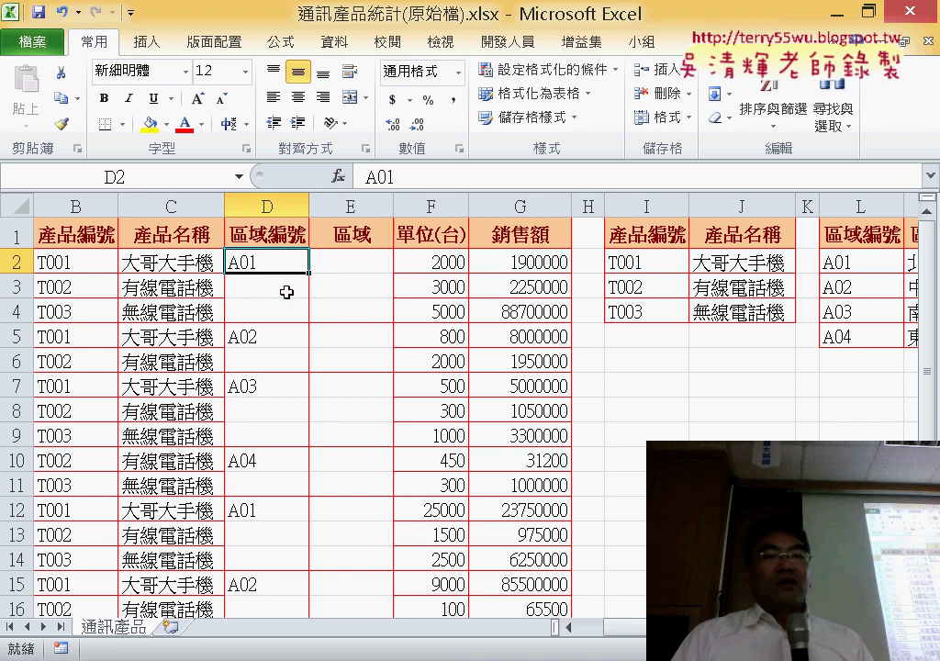
pyautogui.moveTo(286, 292); pyautogui.dragTo(279, 309)
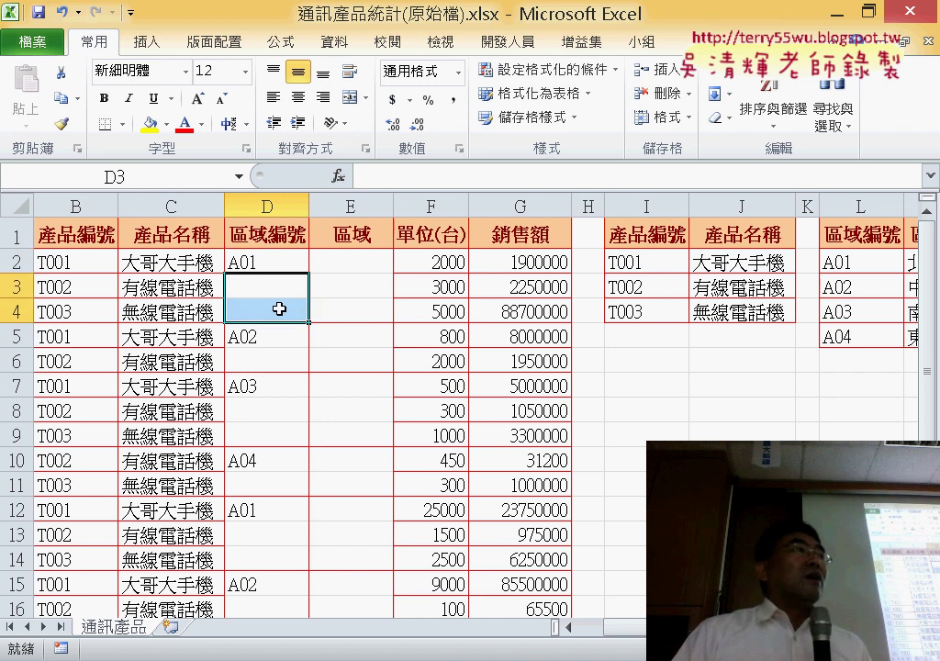
pyautogui.click(284, 266)
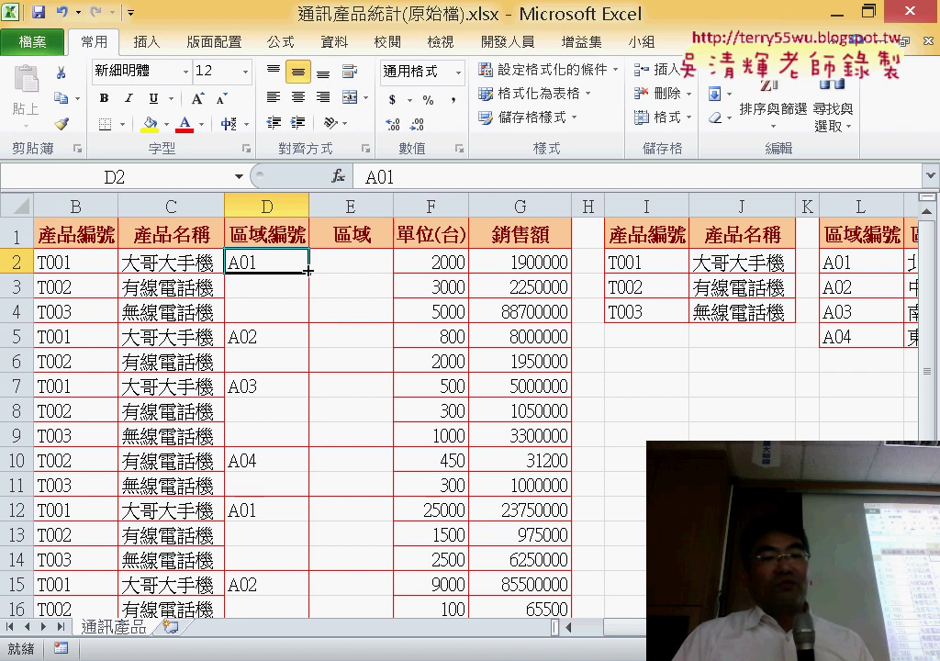
pyautogui.moveTo(312, 270); pyautogui.dragTo(312, 323)
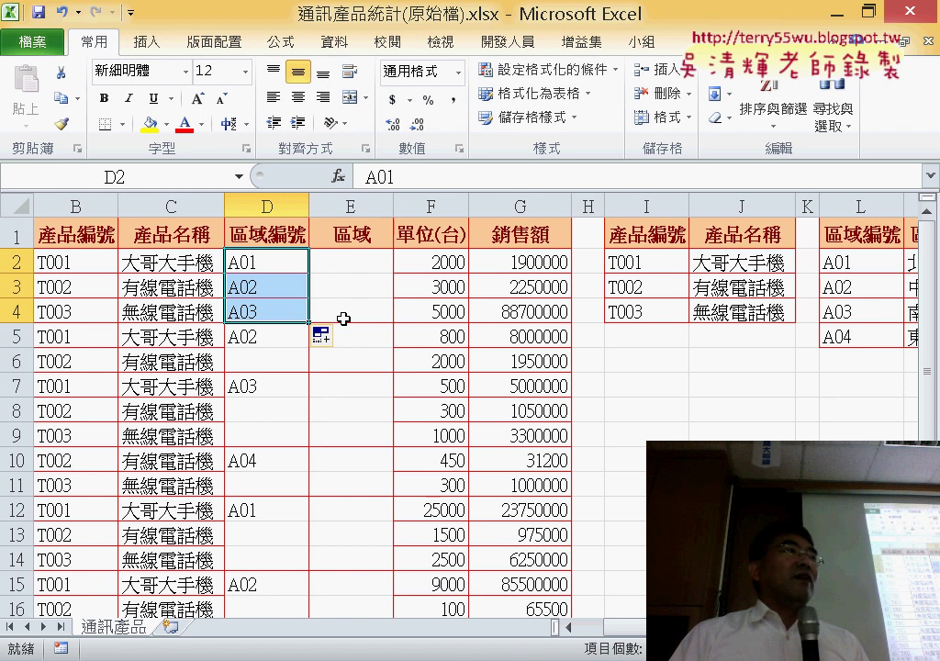
pyautogui.click(273, 266)
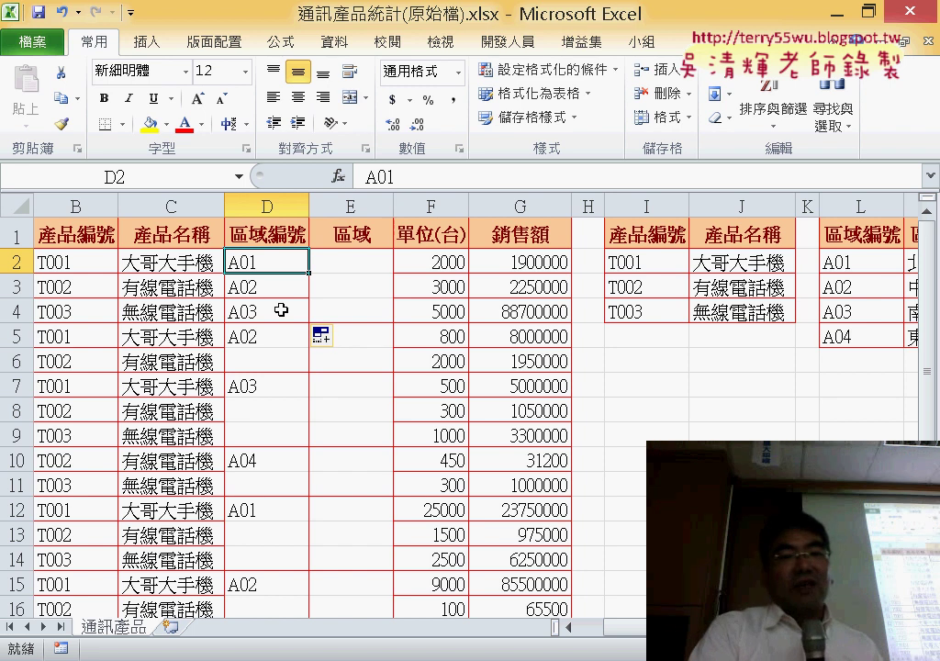
pyautogui.hotkey('ctrl', 'z')
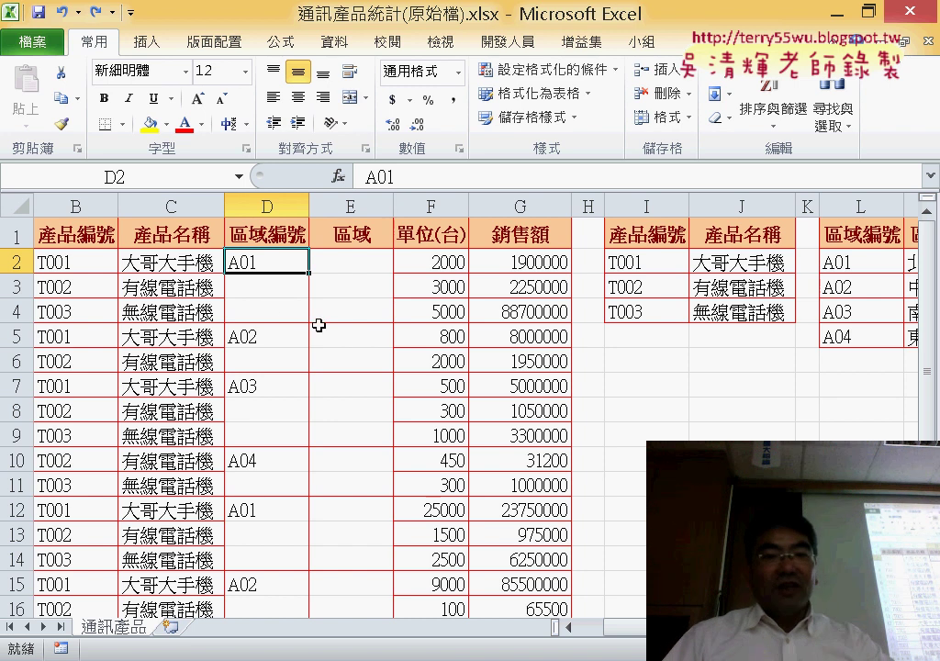
# Copy A01 from D2 into D3 and D4 without incrementing the code.
pyautogui.moveTo(310, 272); pyautogui.dragTo(331, 317)
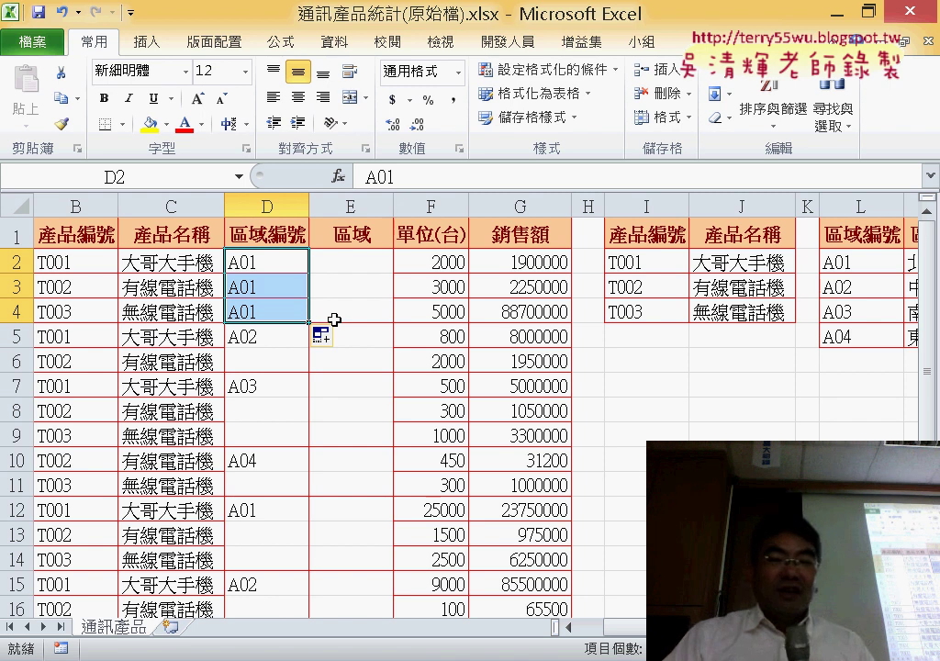
# Fill A02 down into D6 and A01 down into D13 and D14.
pyautogui.click(270, 334)
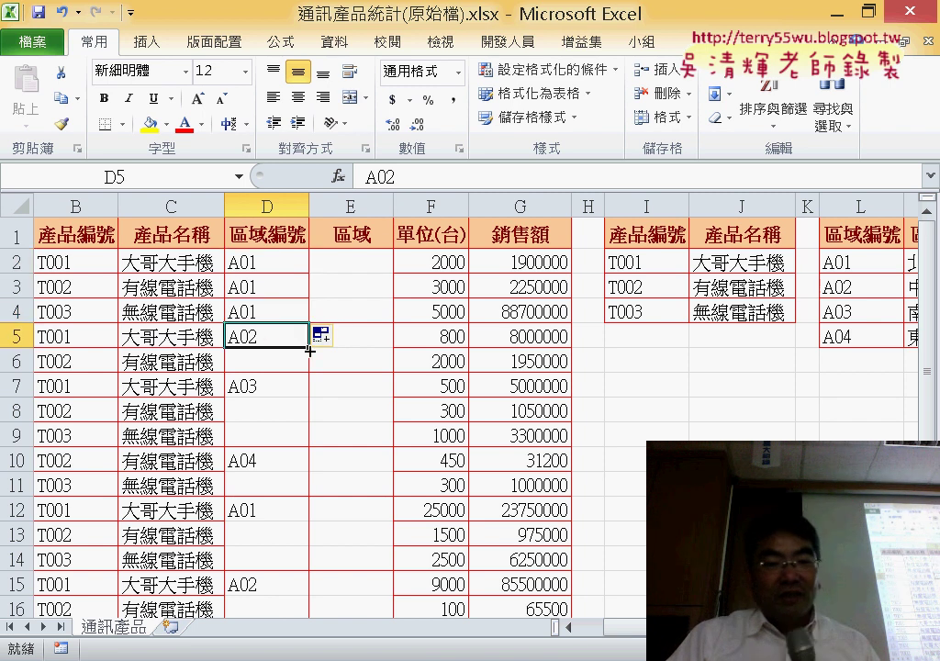
pyautogui.moveTo(309, 350); pyautogui.dragTo(311, 485)
pyautogui.click(299, 390)
pyautogui.click(289, 464)
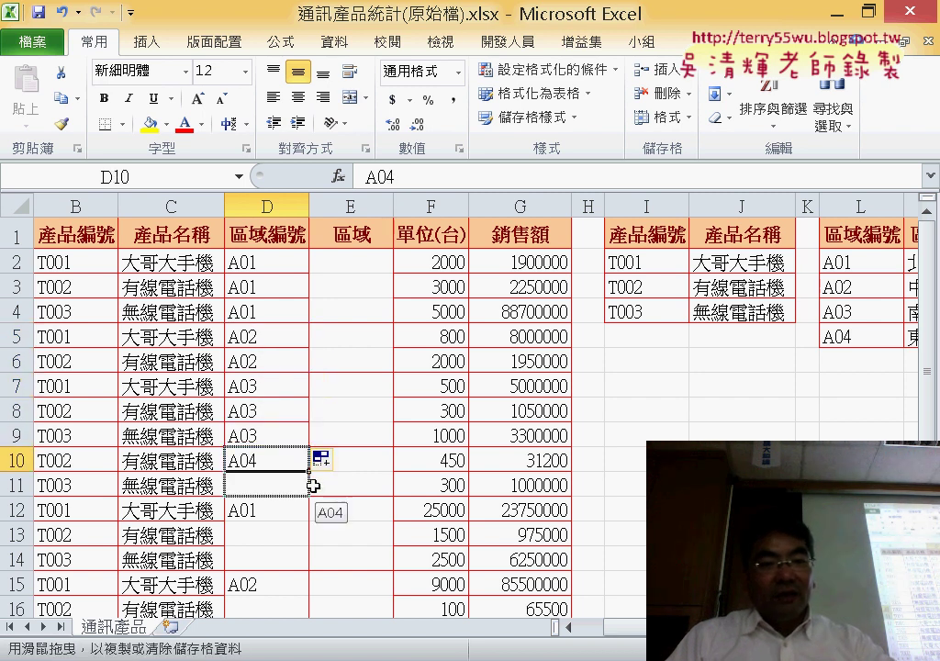
pyautogui.scroll(-1, 310, 482)
pyautogui.click(271, 434)
pyautogui.moveTo(306, 439); pyautogui.dragTo(311, 562)
# Fill A03 down into D19, then select the region codes in D2:D21.
pyautogui.click(287, 505)
pyautogui.scroll(-2, 312, 505)
pyautogui.click(268, 431)
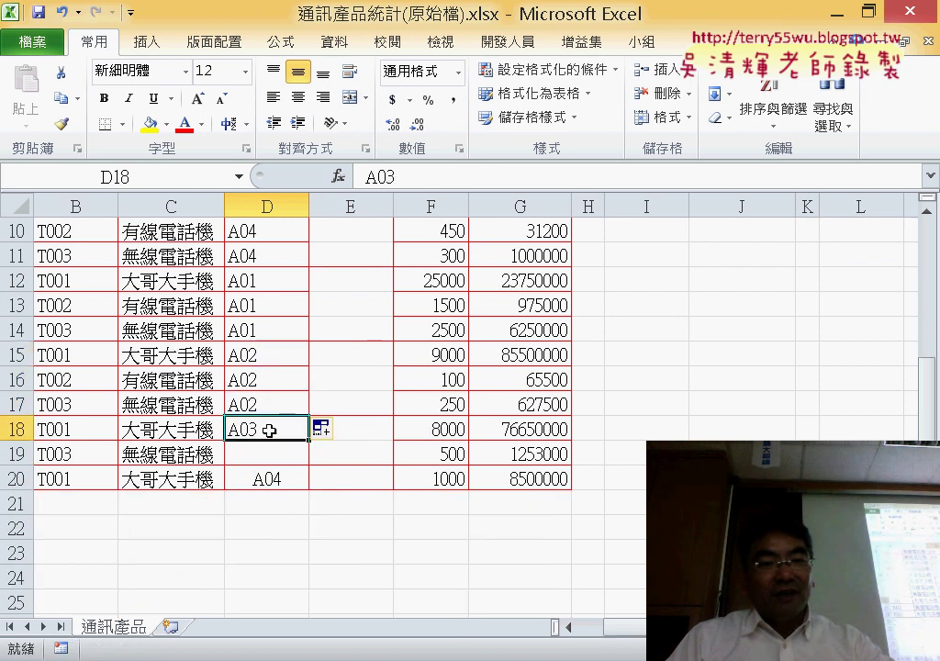
pyautogui.moveTo(308, 441); pyautogui.dragTo(310, 459)
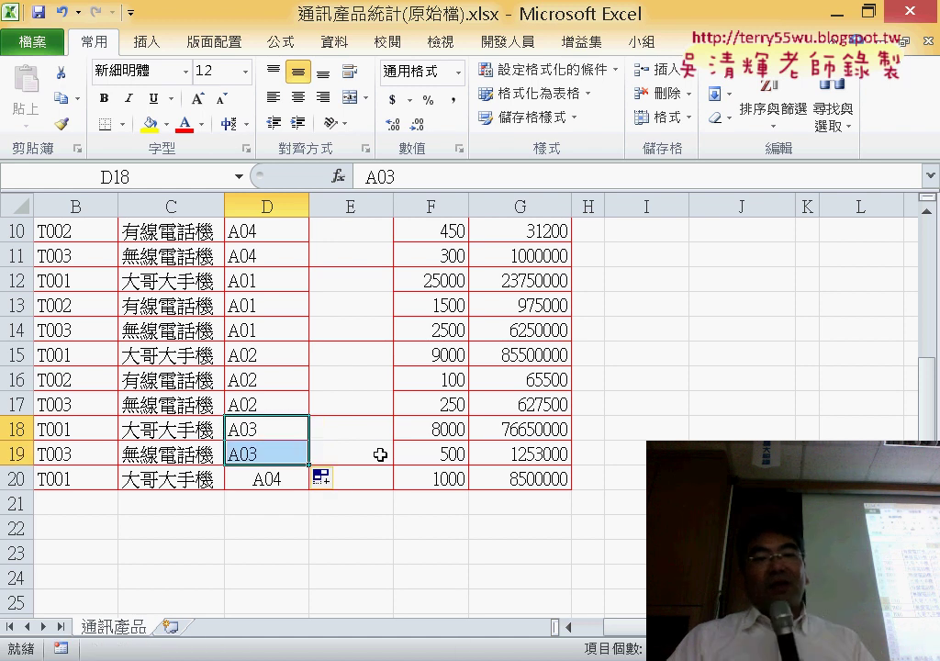
pyautogui.scroll(3, 378, 450)
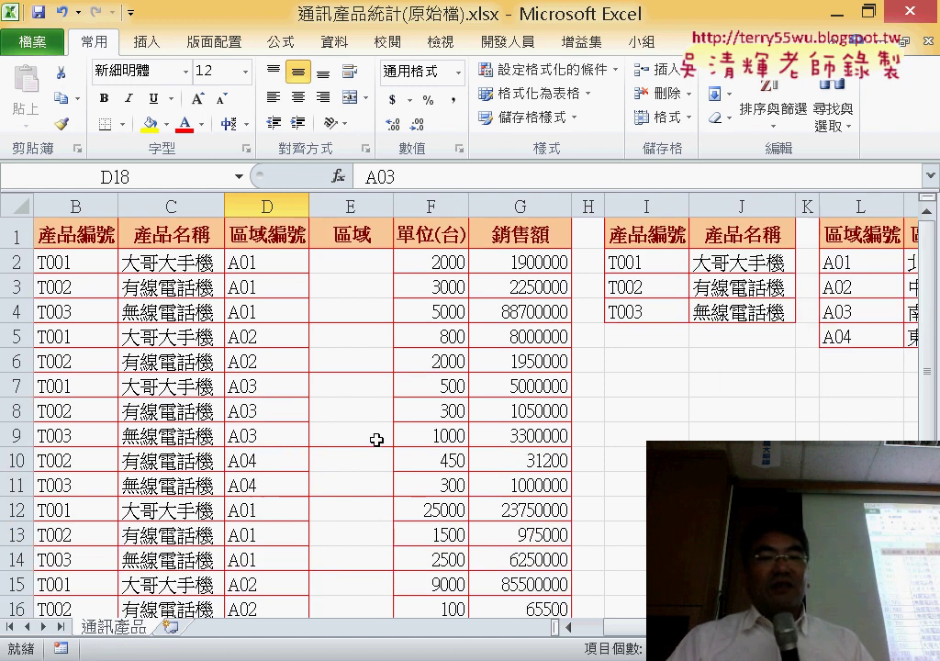
pyautogui.scroll(-2, 376, 440)
pyautogui.scroll(1, 368, 441)
pyautogui.scroll(1, 363, 441)
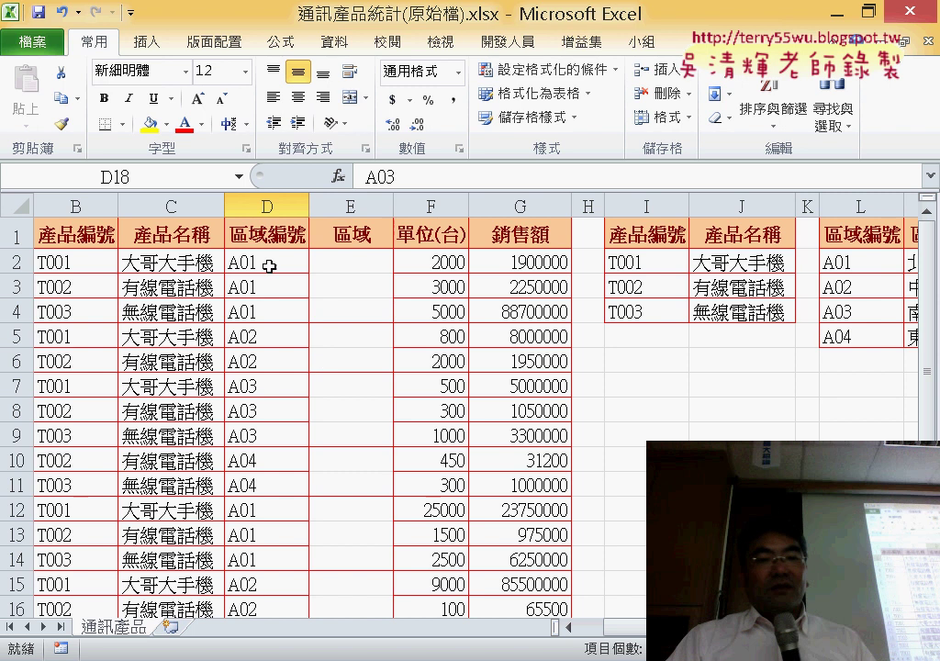
pyautogui.moveTo(269, 266); pyautogui.dragTo(257, 573)
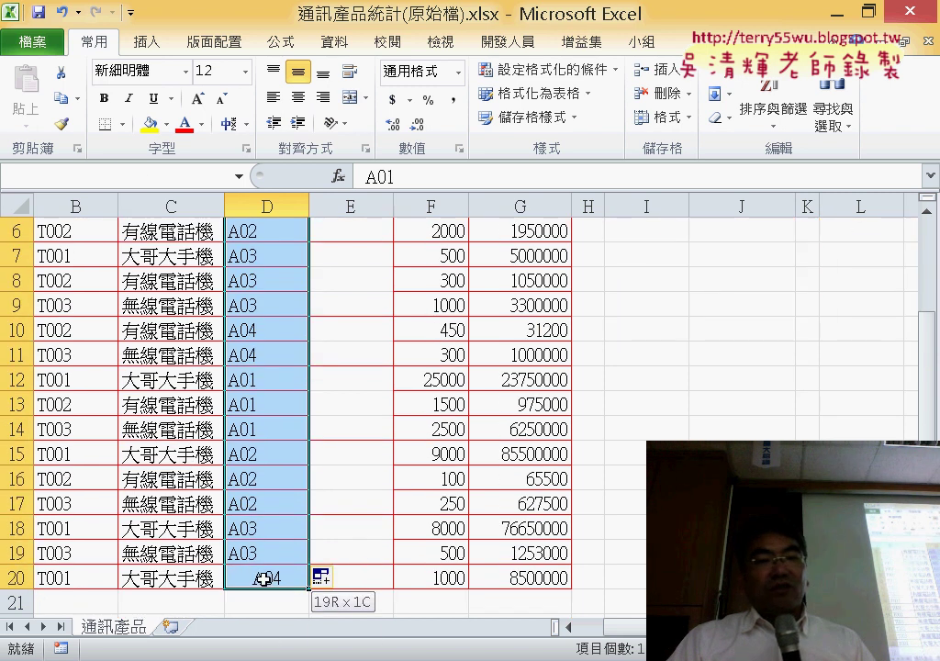
# Center the region codes in D2:D21, then reduce the selection back to D2.
pyautogui.click(300, 101)
pyautogui.scroll(2, 321, 367)
pyautogui.scroll(-3, 350, 420)
pyautogui.scroll(2, 287, 451)
pyautogui.scroll(1, 281, 406)
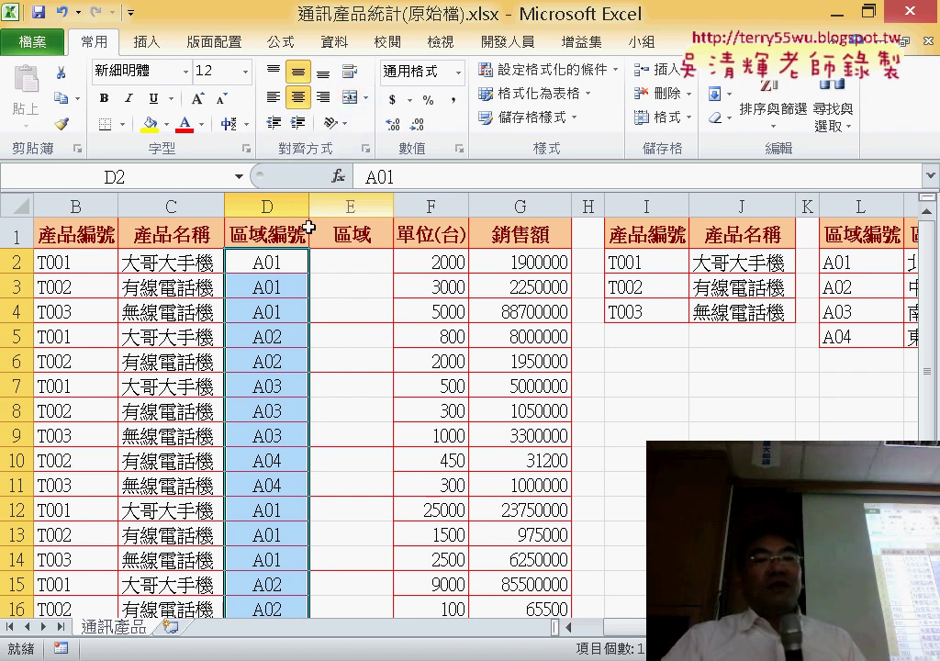
pyautogui.click(300, 271)
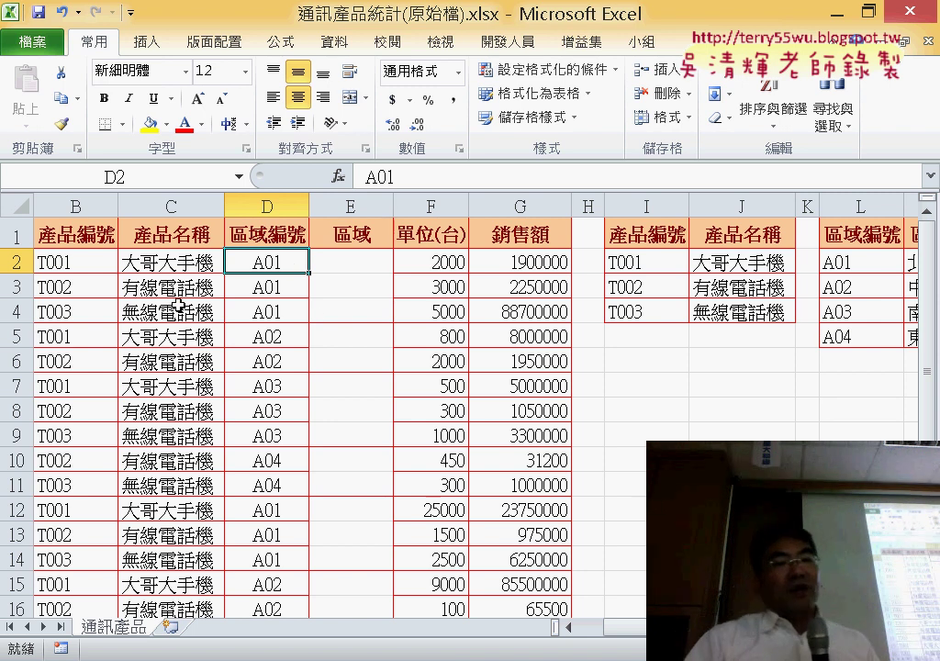
pyautogui.scroll(-2, 290, 346)
pyautogui.scroll(-1, 290, 346)
pyautogui.scroll(3, 291, 346)
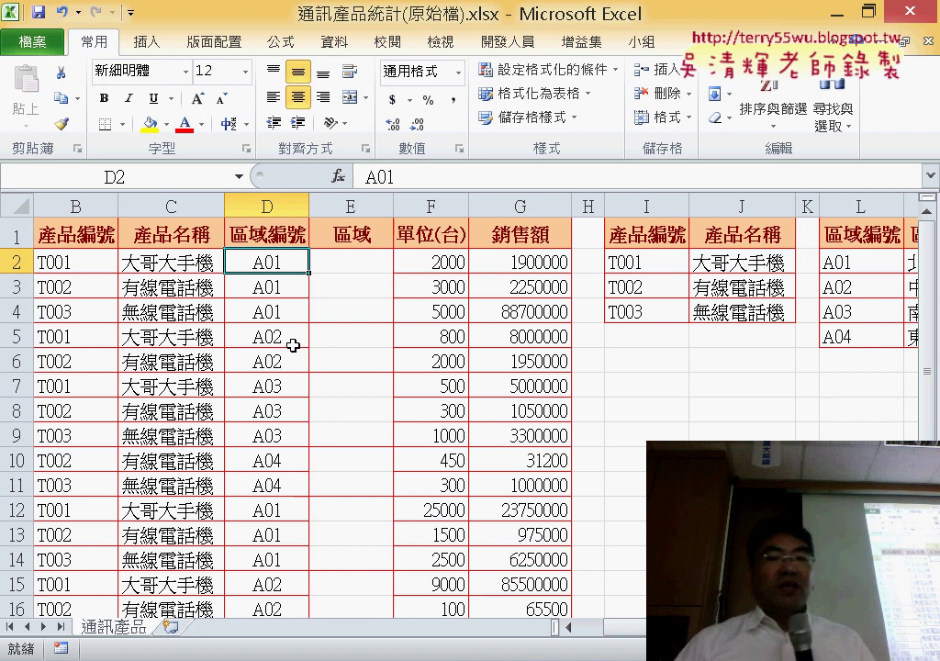
pyautogui.click(360, 263)
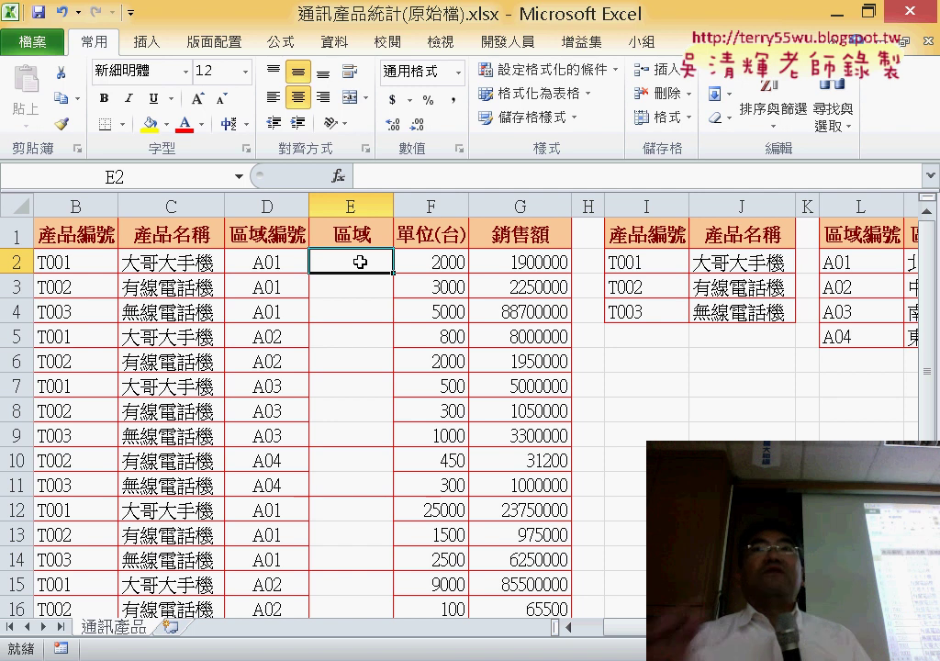